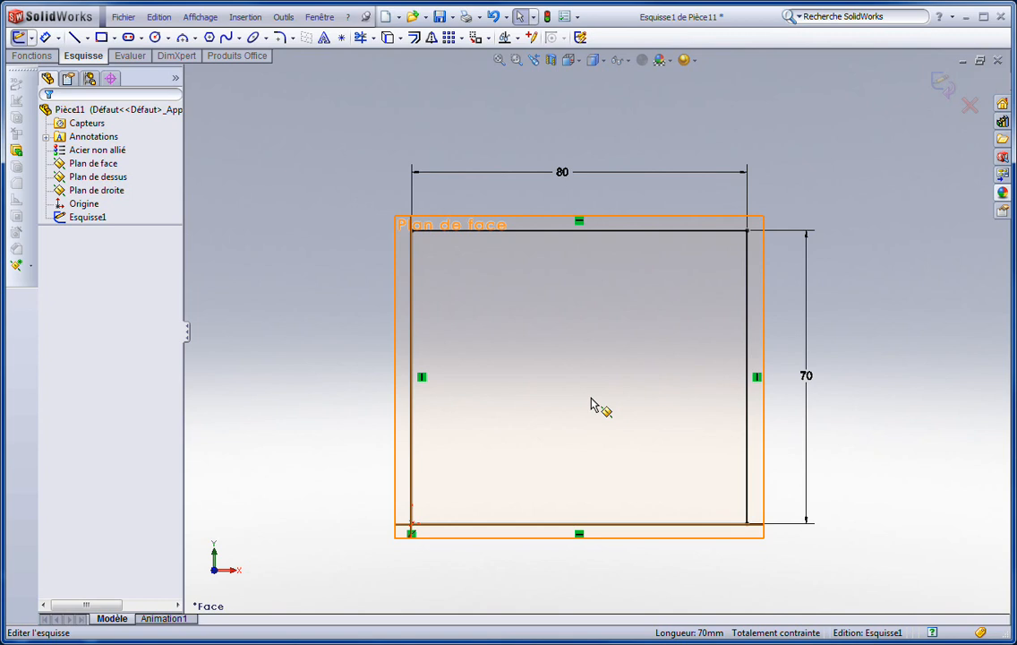
Step: Draw a diagonal construction line from the rectangle's upper-left corner to its lower-right corner
click(87, 38)
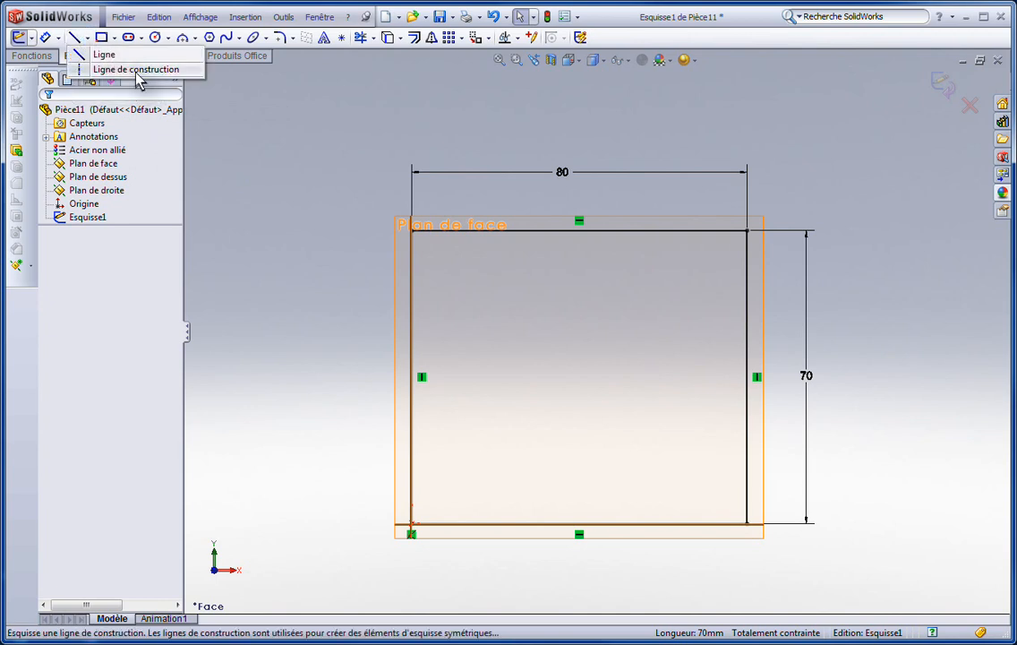
click(98, 39)
click(86, 38)
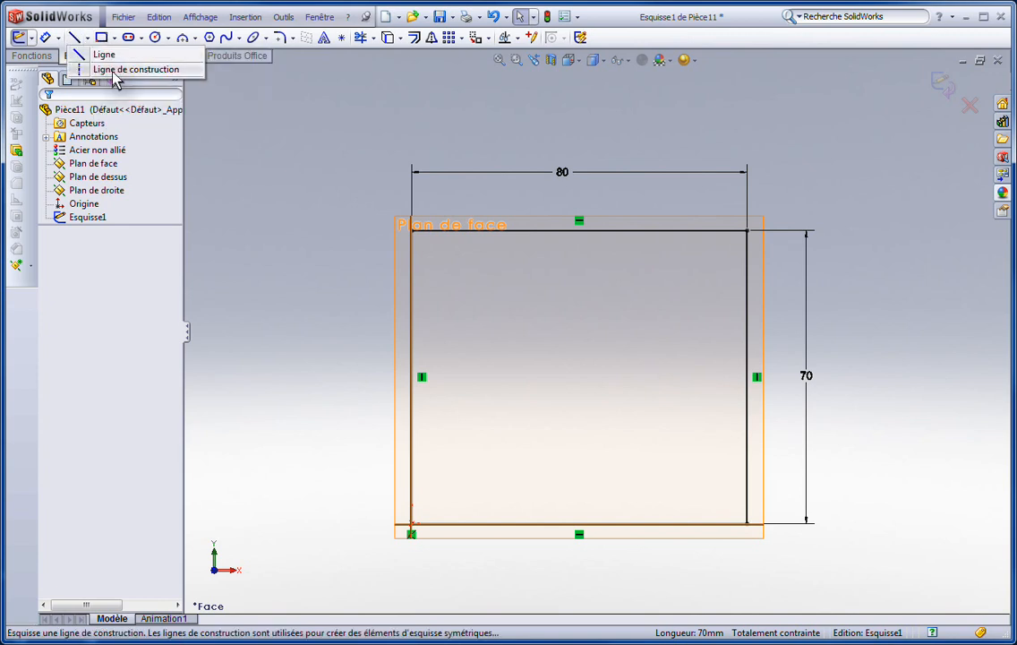
click(107, 71)
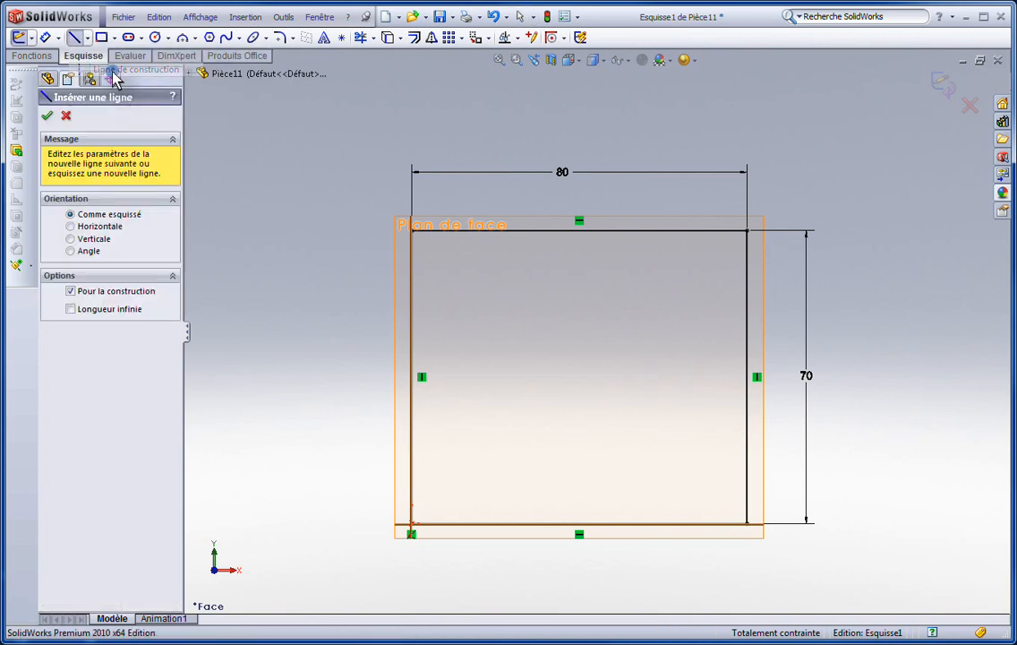
click(412, 232)
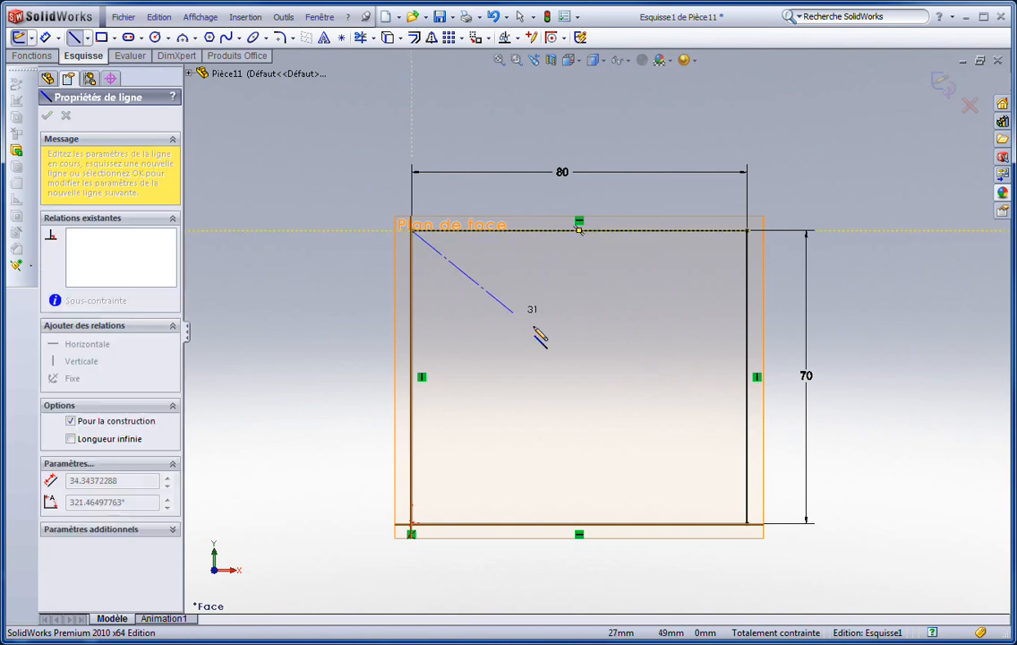
click(748, 524)
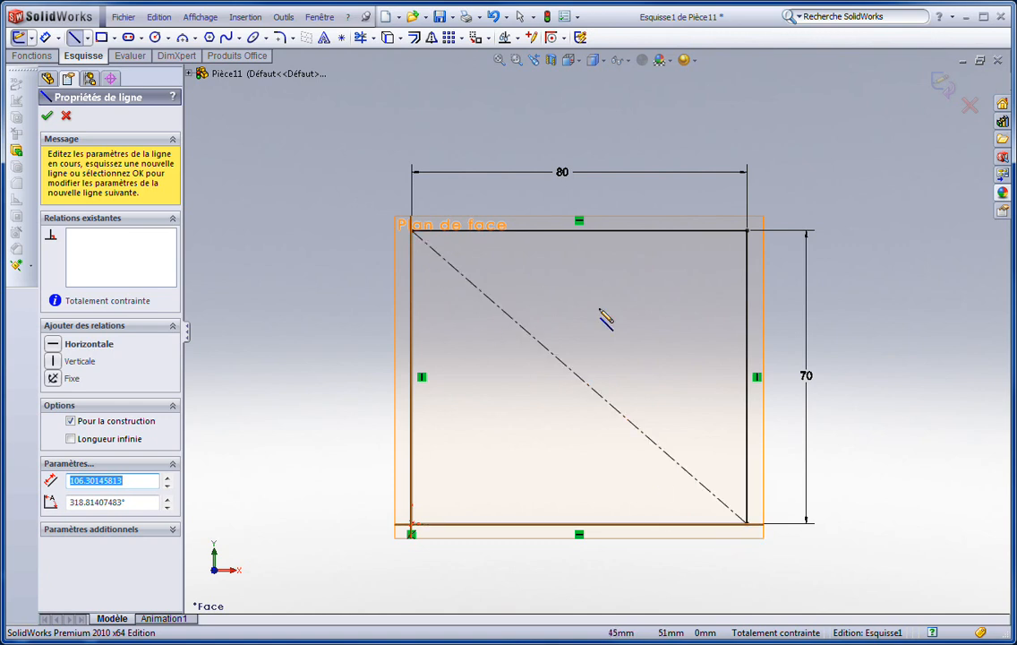
key(Escape)
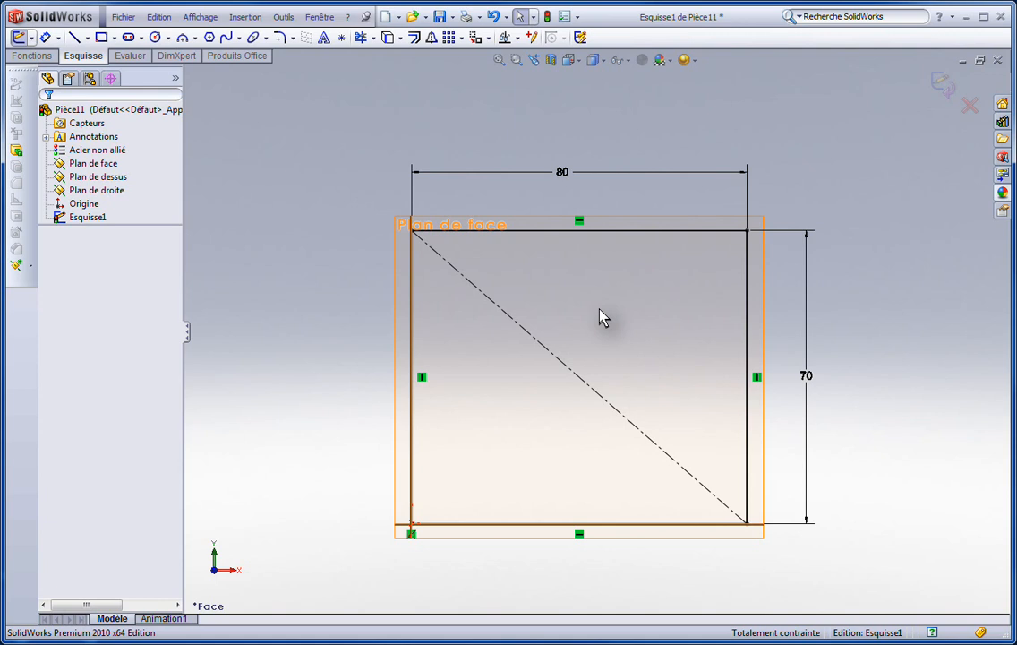
Step: Sketch a circle centred on the midpoint of the diagonal construction line, with a radius of about 22 mm
key(l)
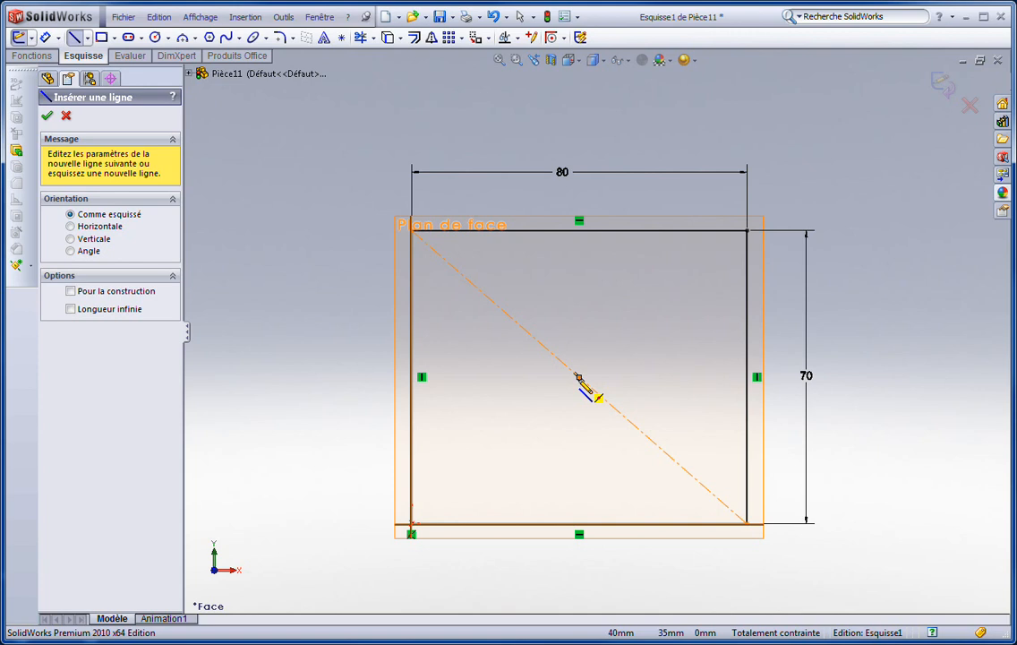
click(155, 41)
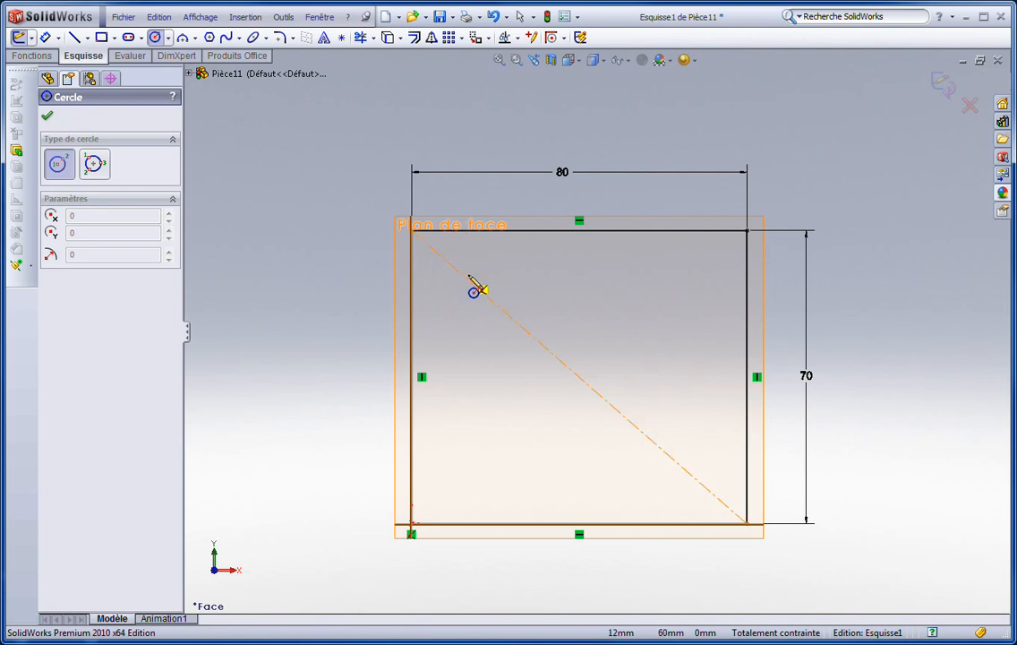
click(579, 376)
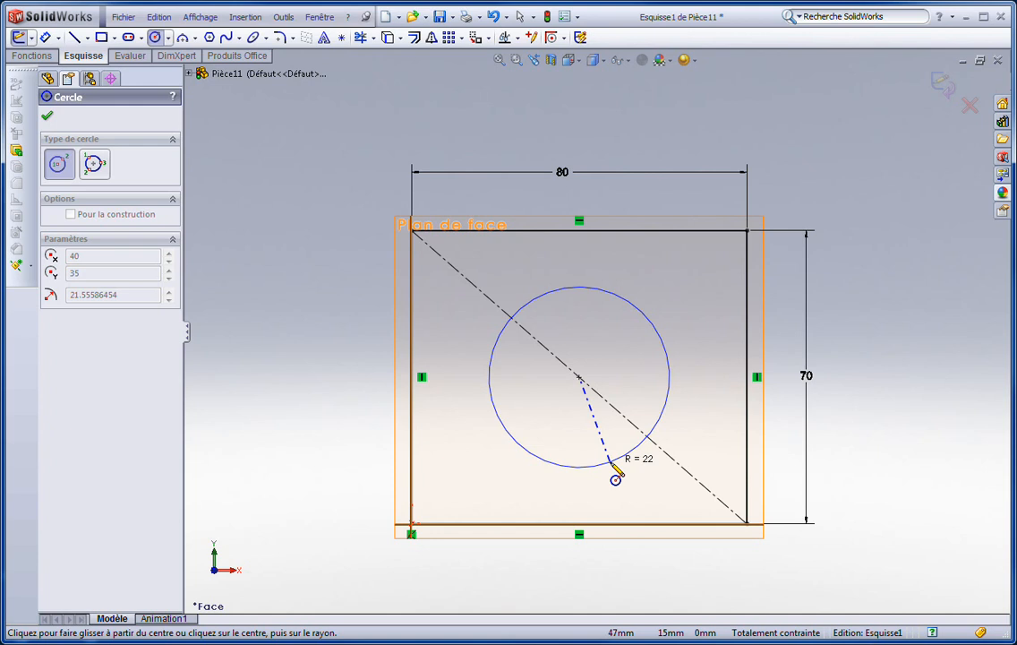
click(611, 464)
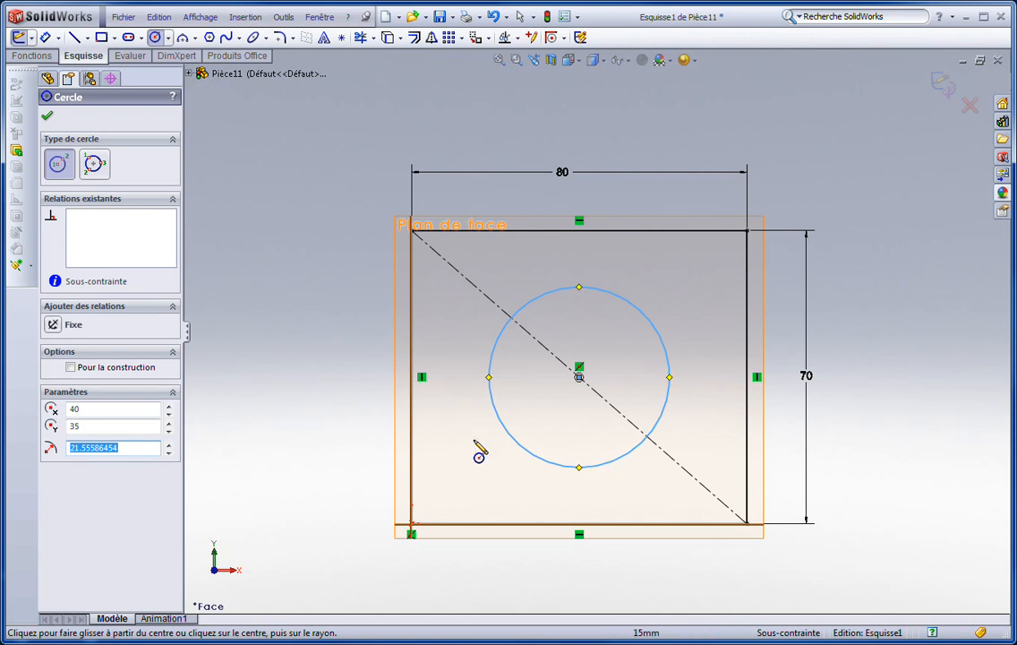
Step: Dimension the circle with a diameter of 44 mm
click(48, 41)
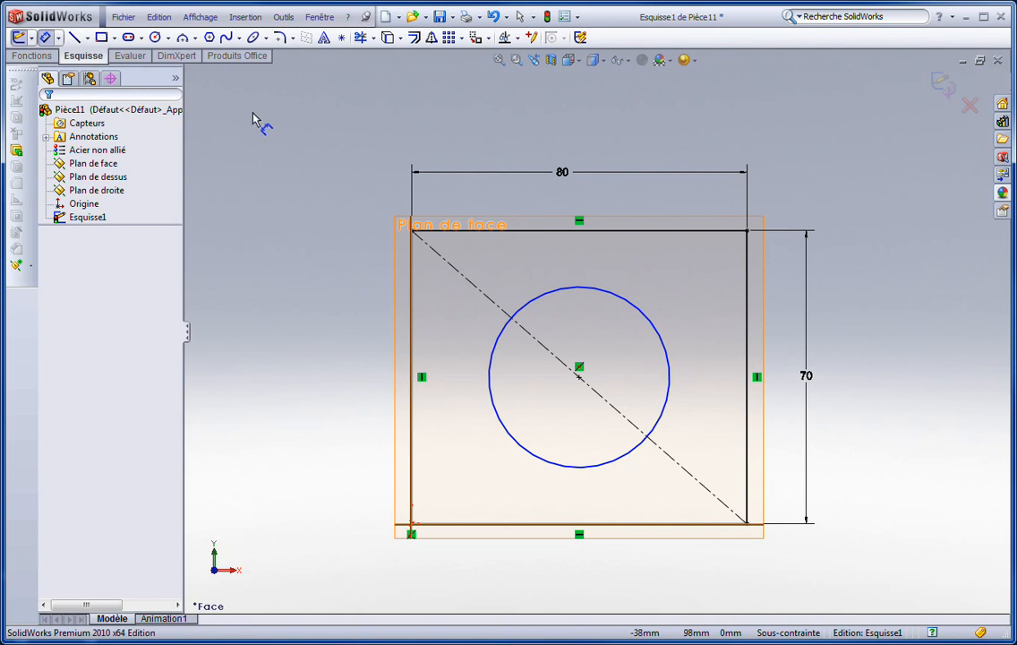
click(492, 376)
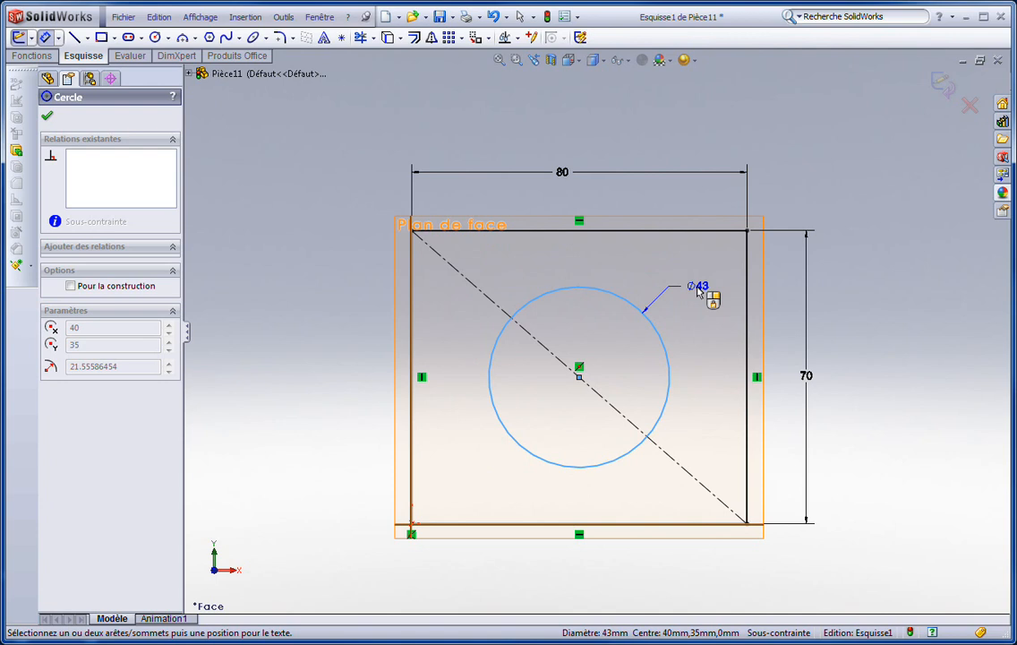
click(699, 292)
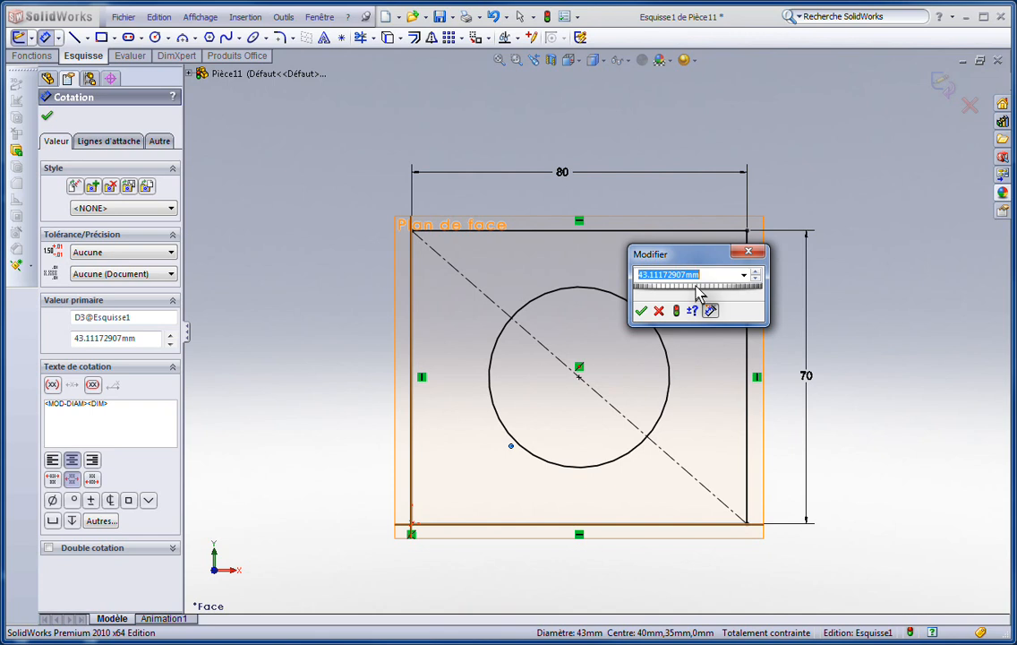
text(44)
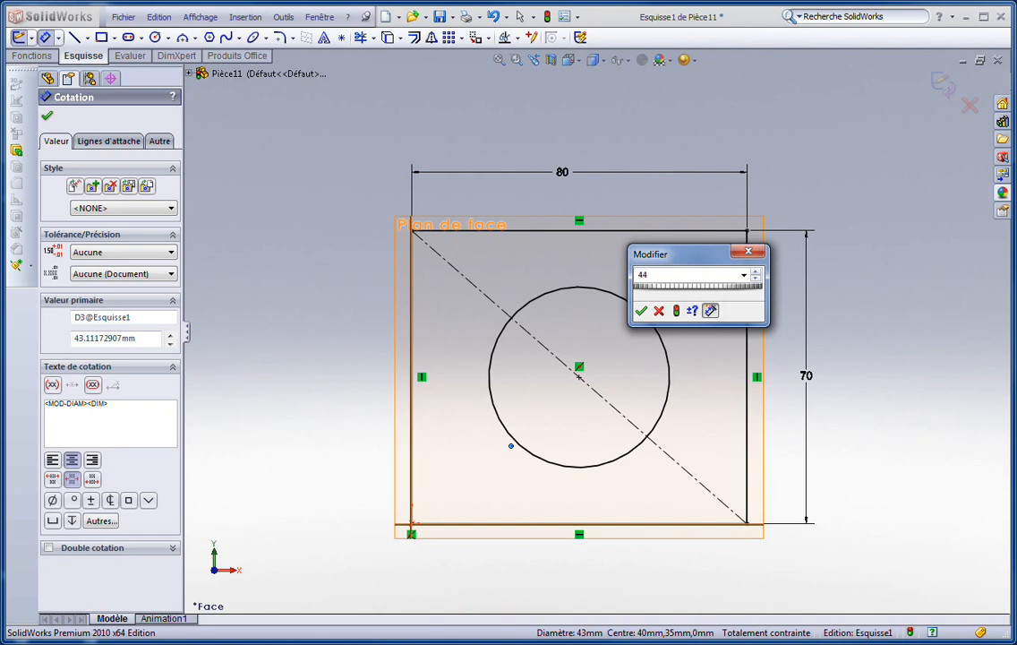
key(Return)
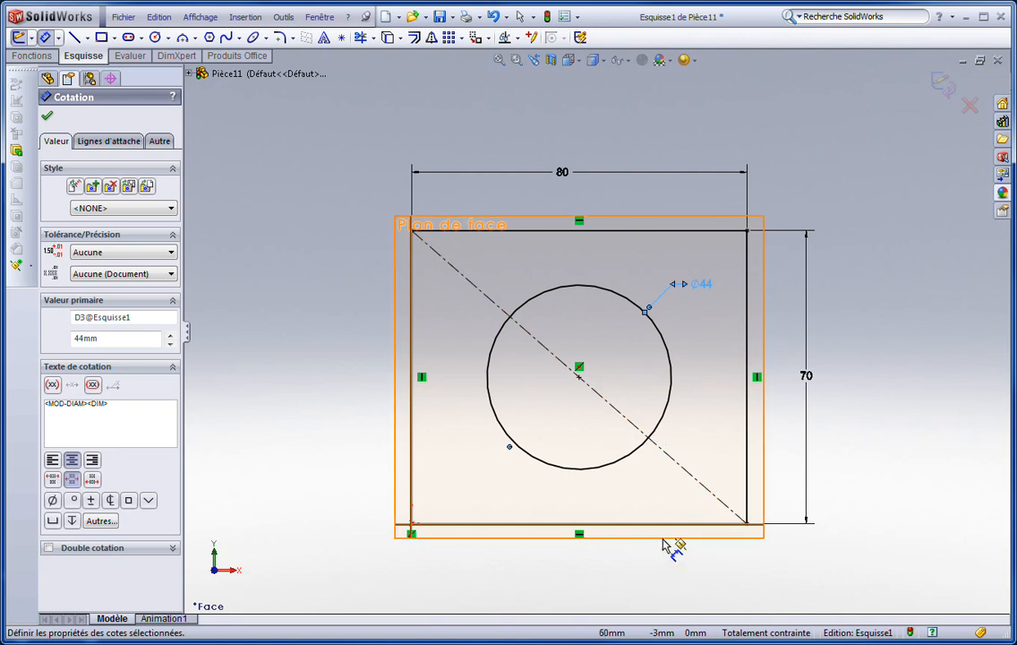
key(Escape)
Step: Set the rectangle's height dimension to 100 mm
scroll(806, 501, down, 2)
scroll(449, 288, up, 4)
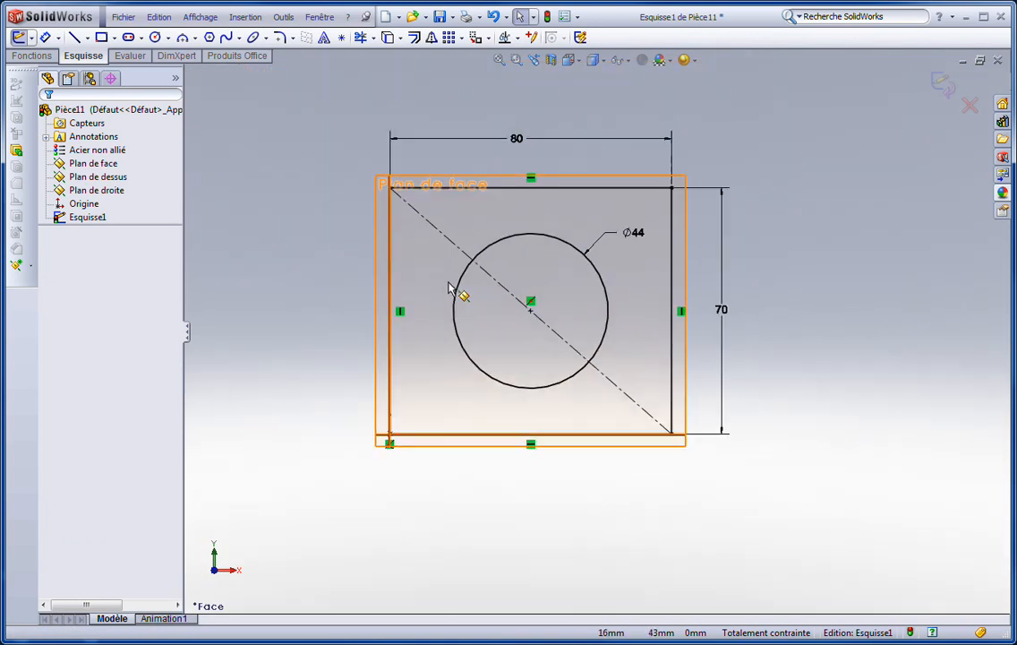
scroll(538, 257, down, 3)
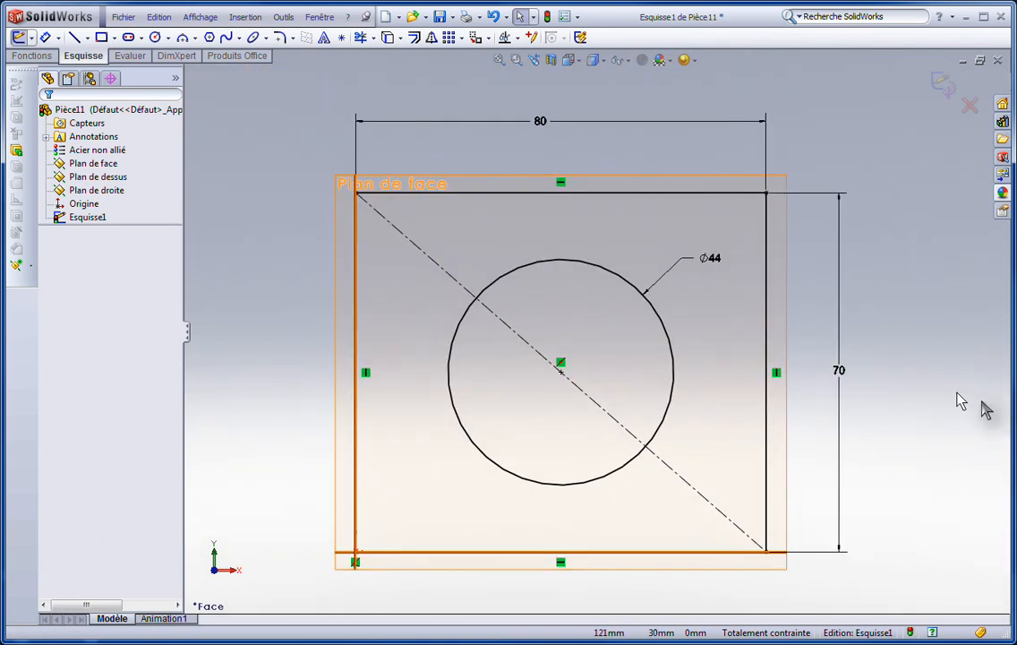
double_click(842, 377)
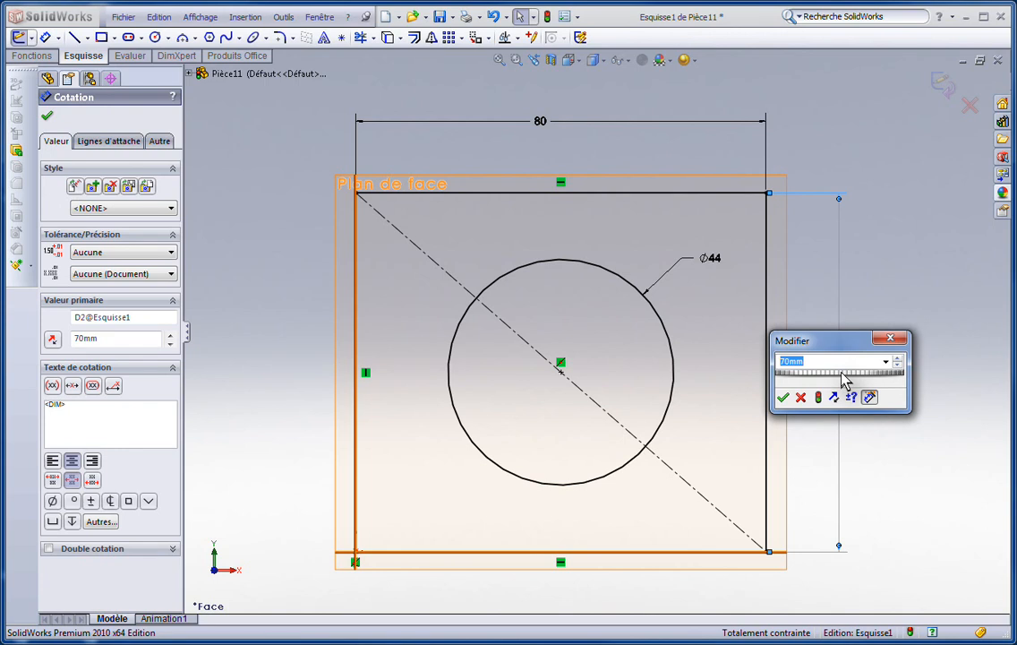
text(100)
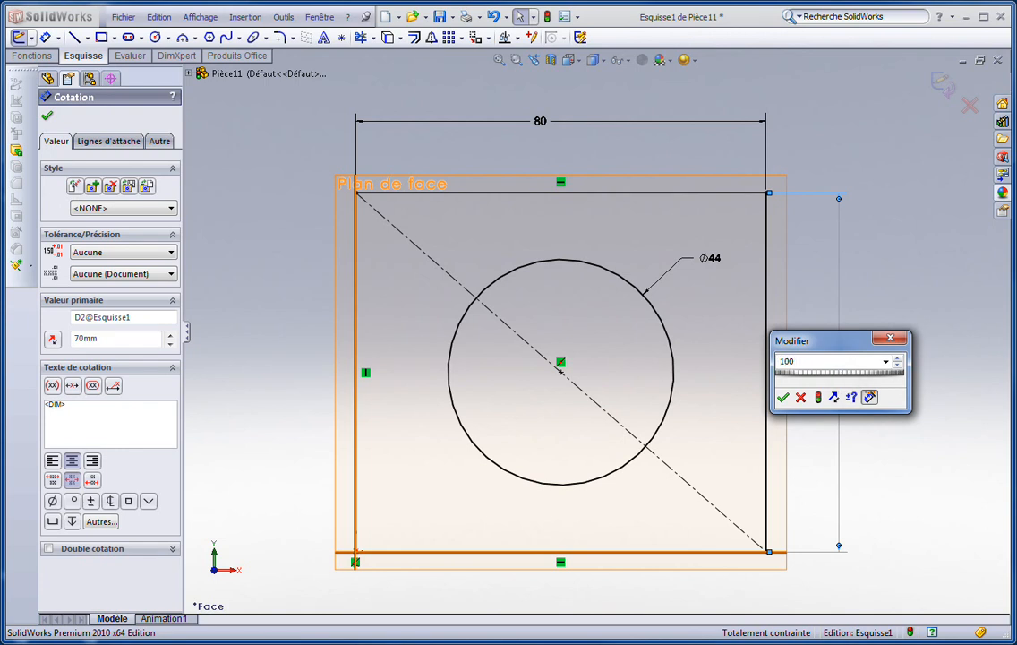
key(Return)
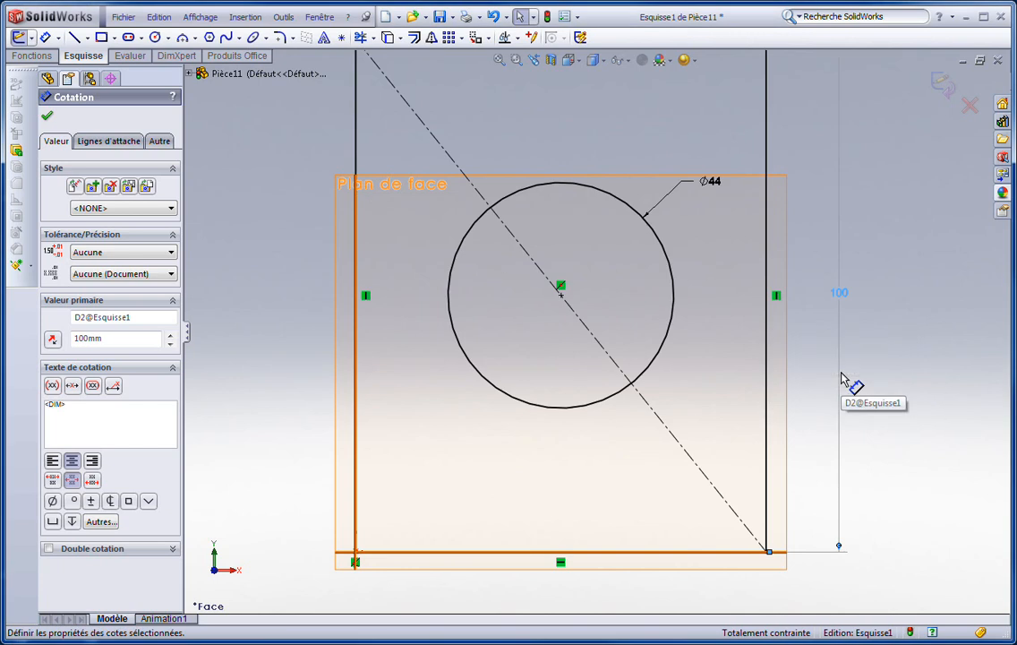
scroll(842, 374, up, 3)
scroll(643, 186, down, 1)
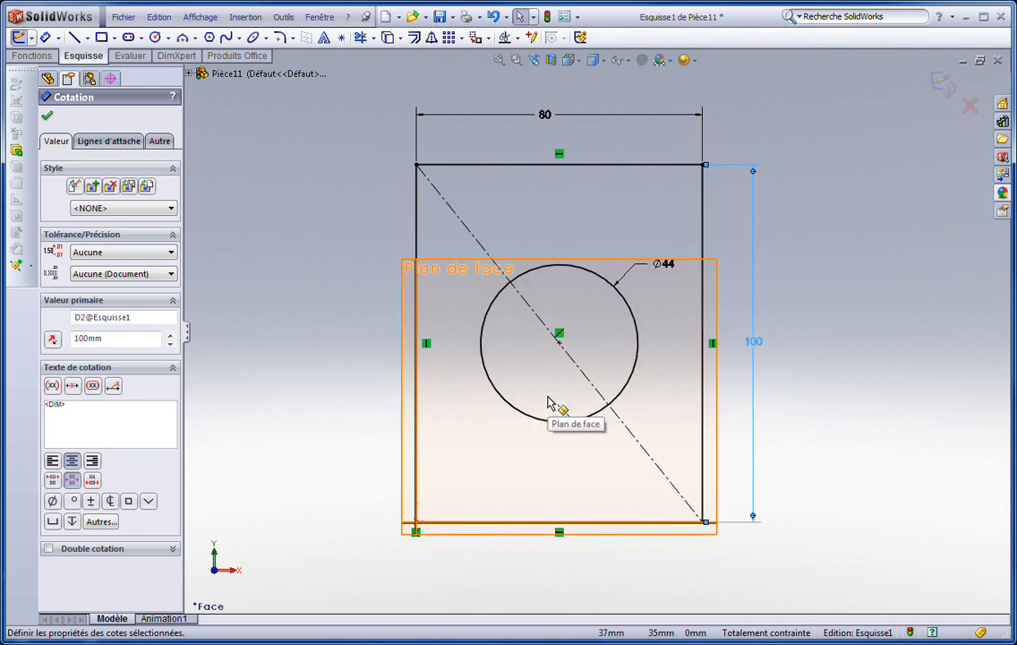
click(856, 393)
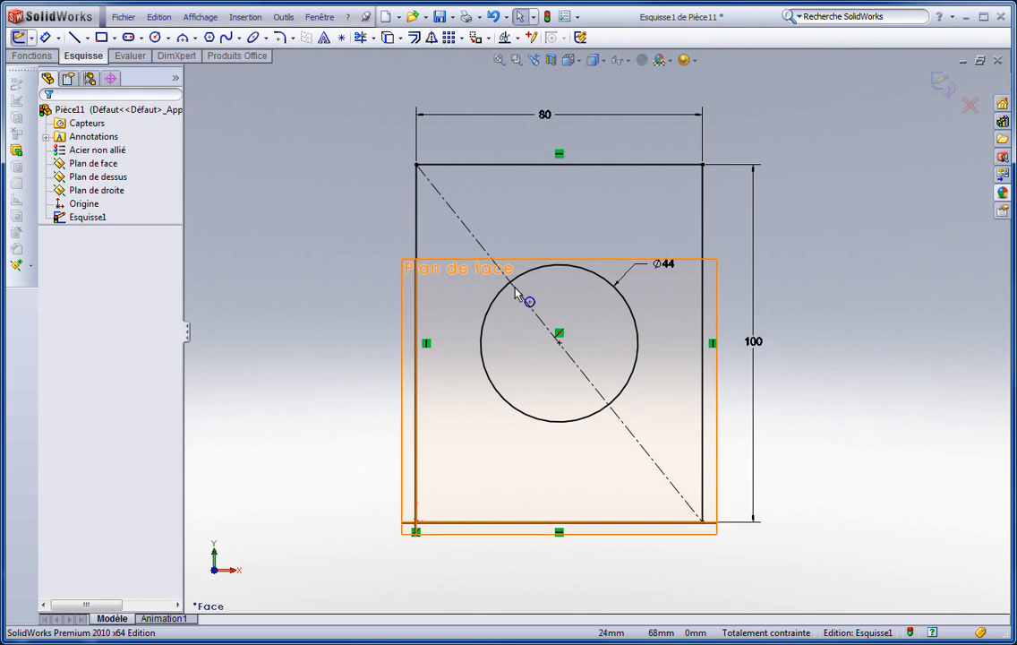
Step: Examine the circle's position on the diagonal inside the resized rectangle, from the front and from an angle
scroll(560, 299, up, 2)
scroll(562, 298, down, 2)
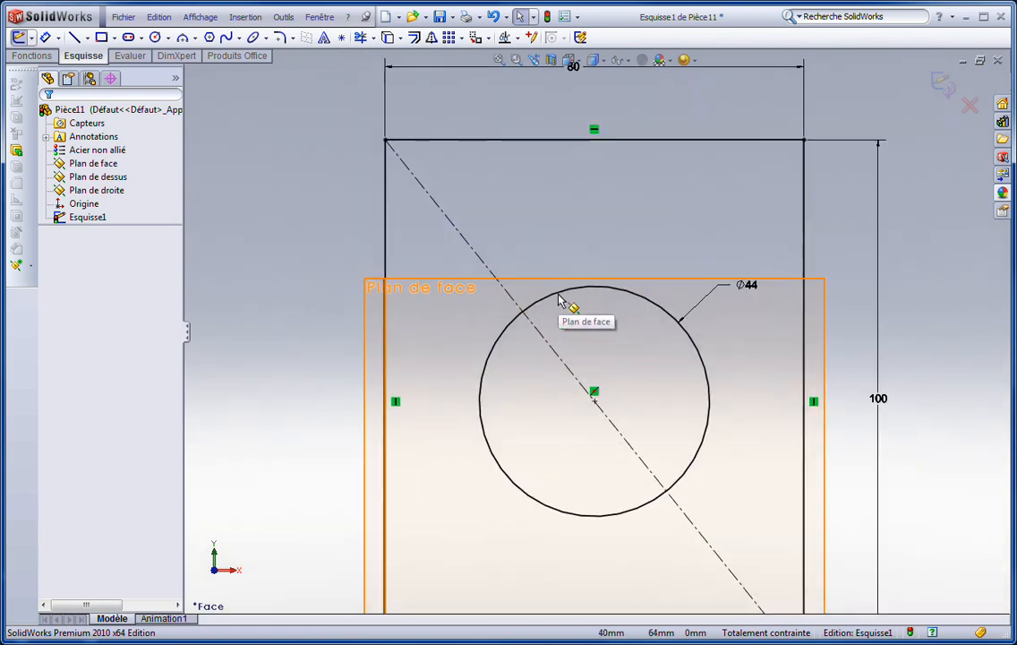
scroll(605, 398, up, 3)
scroll(607, 361, down, 2)
scroll(590, 396, up, 2)
scroll(588, 380, down, 2)
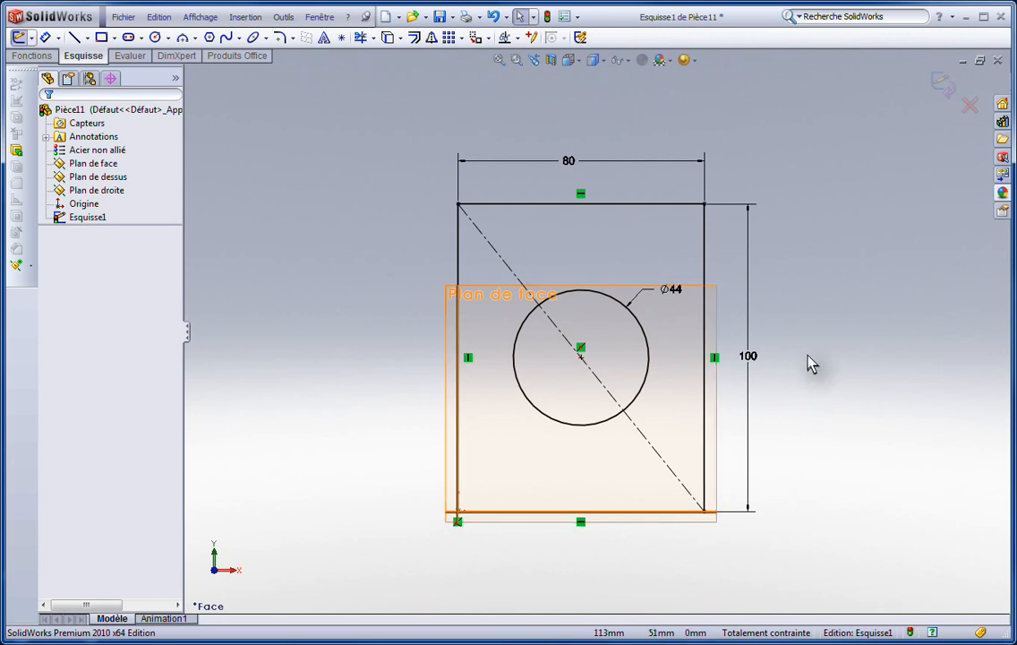
scroll(809, 357, up, 4)
scroll(540, 346, down, 2)
scroll(618, 349, down, 3)
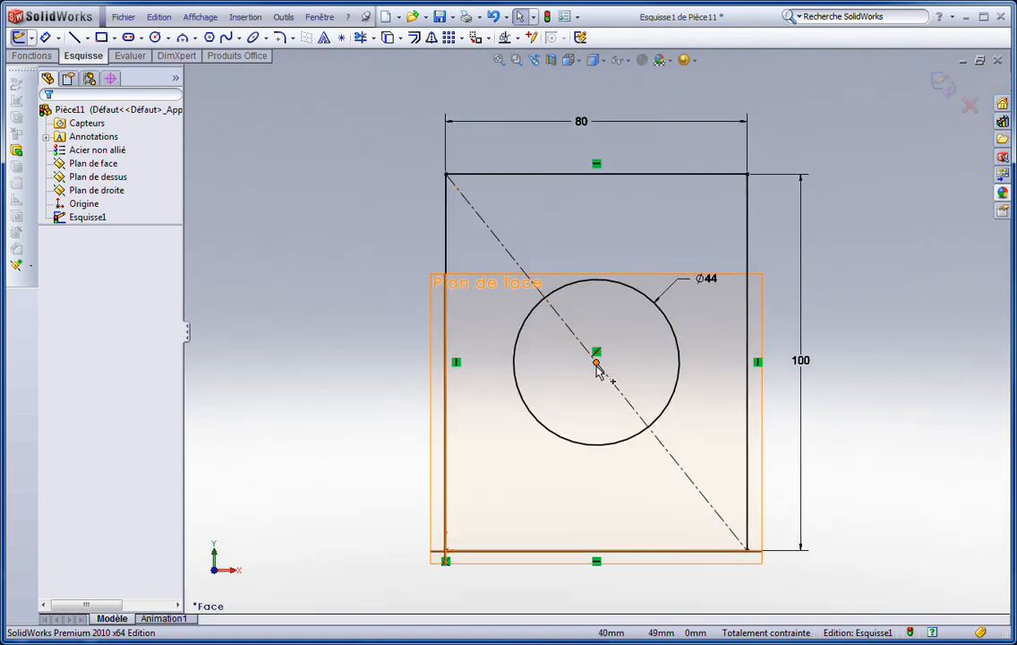
scroll(598, 370, up, 1)
scroll(597, 369, up, 4)
scroll(597, 368, down, 6)
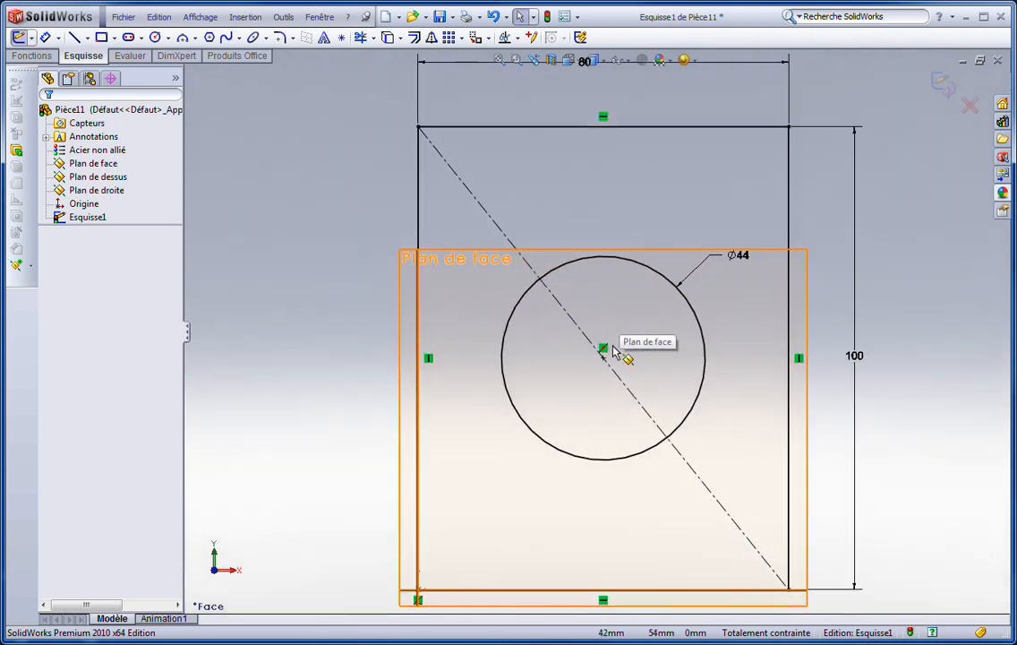
scroll(617, 355, up, 3)
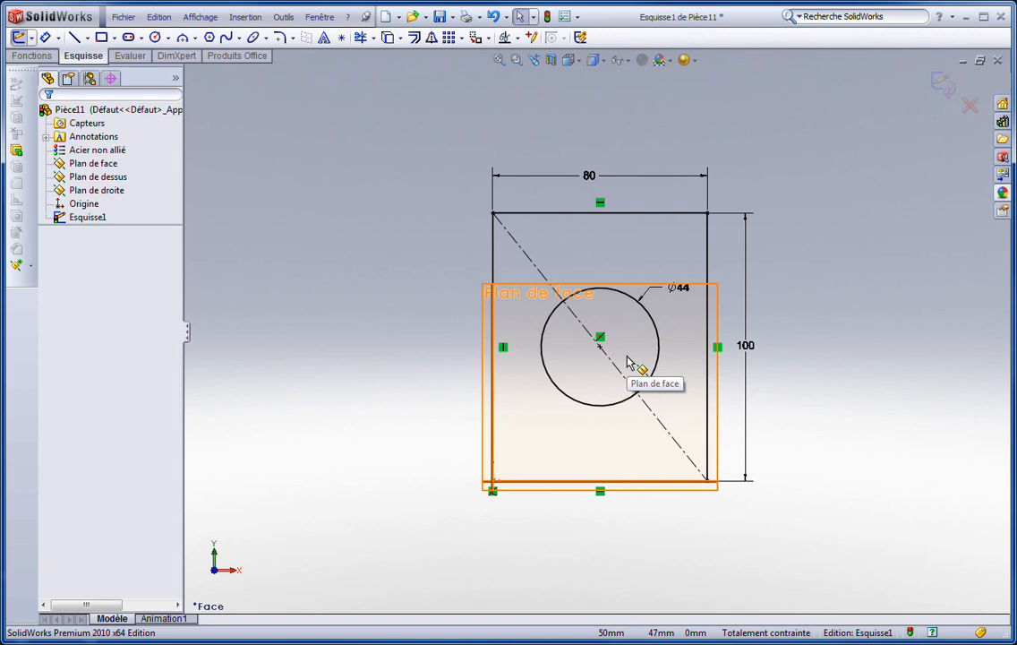
mouse_move(629, 363)
middle_down()
mouse_move(604, 357)
mouse_move(518, 388)
mouse_move(558, 359)
mouse_move(800, 329)
mouse_move(699, 327)
mouse_move(589, 341)
mouse_move(530, 391)
mouse_move(609, 305)
mouse_move(625, 385)
mouse_move(706, 364)
mouse_move(563, 340)
mouse_move(554, 371)
middle_up()
scroll(555, 372, up, 2)
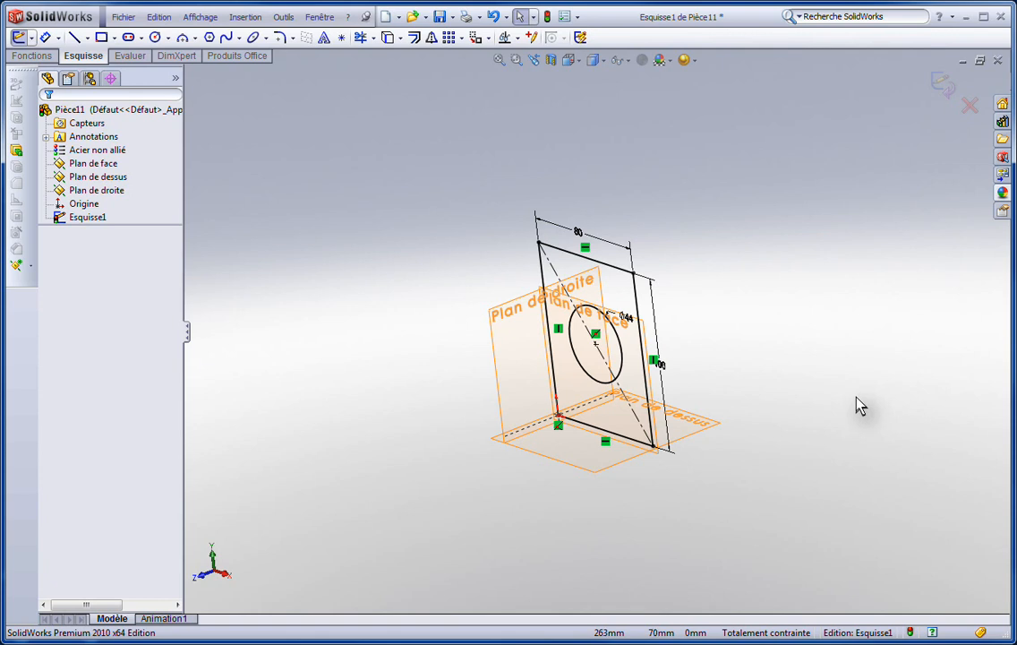
key(ctrl+1)
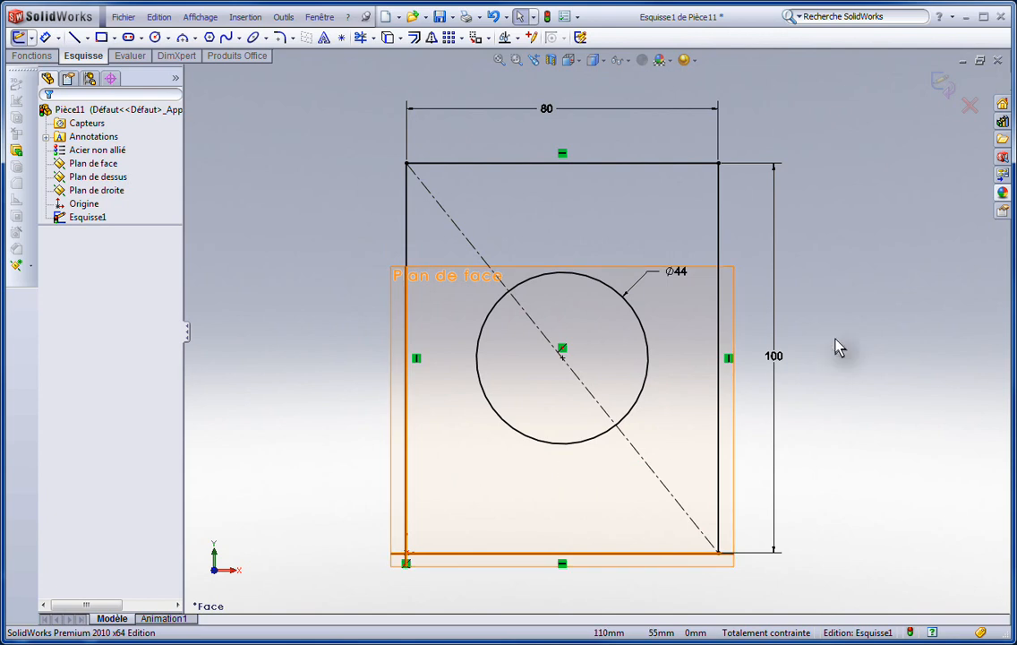
Step: Exit the sketch and extrude it as a blind (Borgne) boss from the sketch plane to a depth of about 71 mm
click(942, 81)
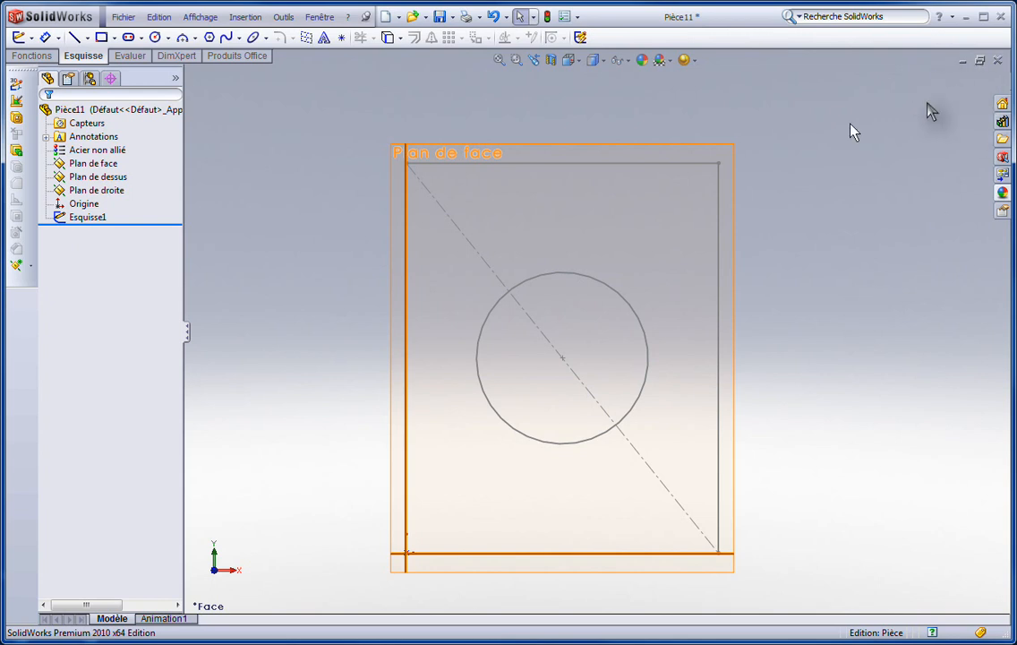
click(68, 219)
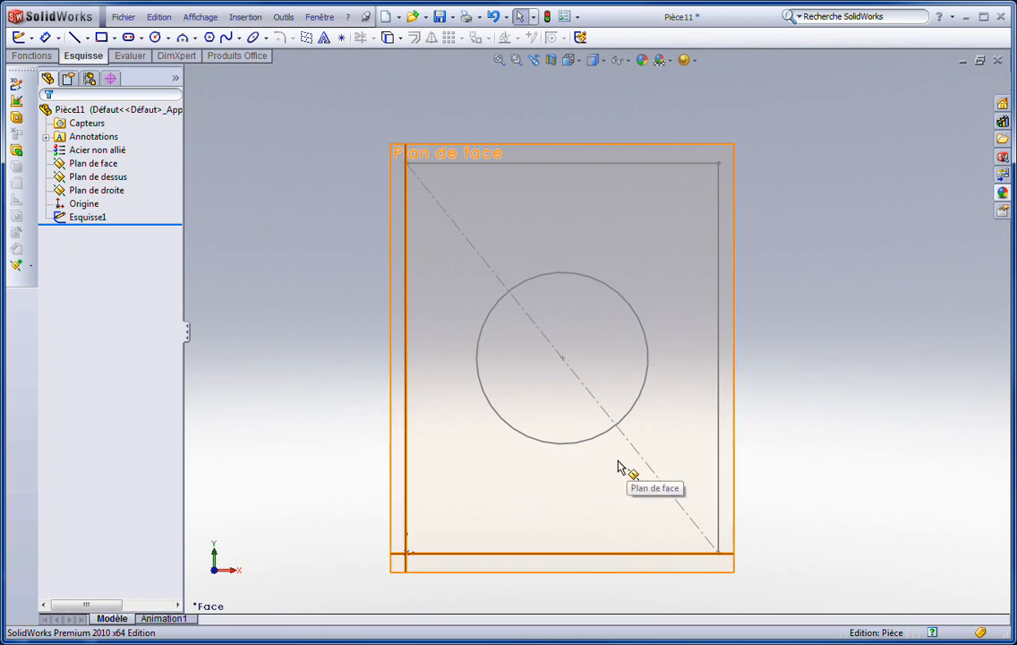
click(33, 57)
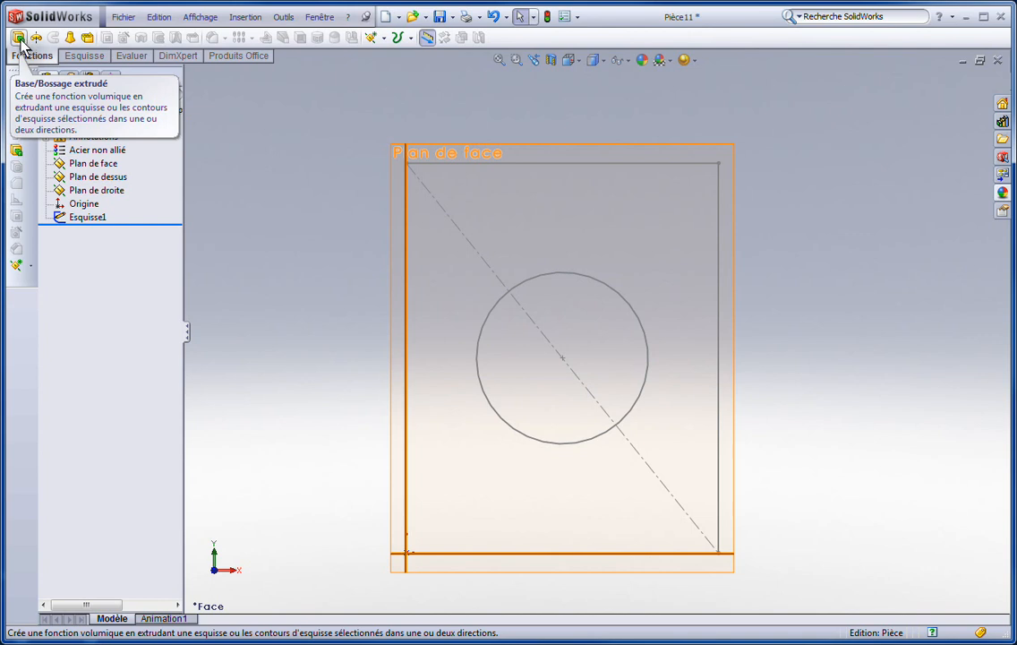
click(19, 39)
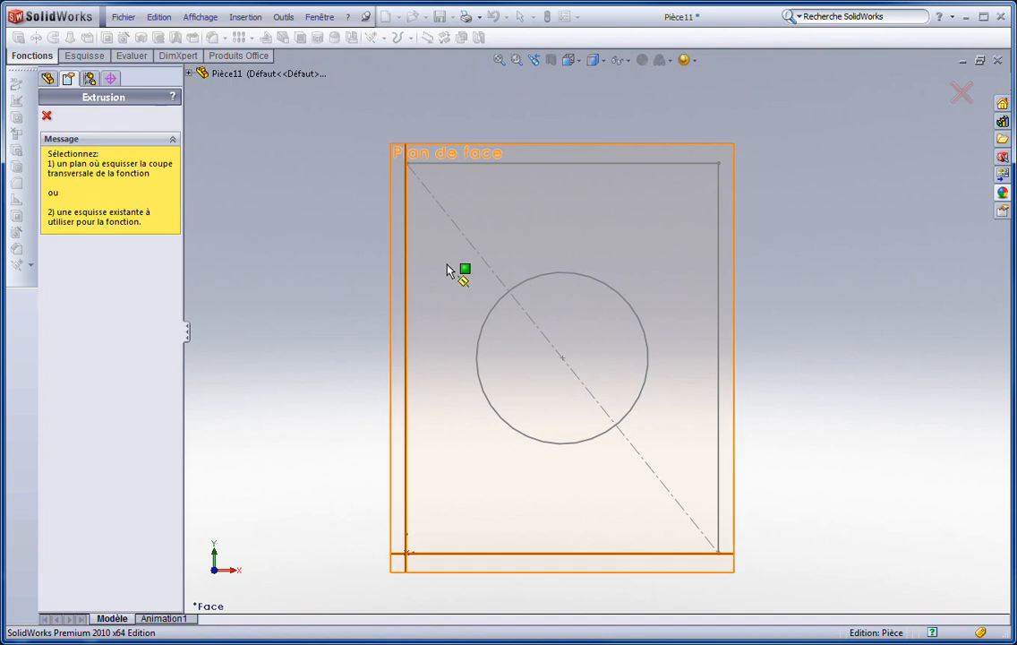
click(499, 168)
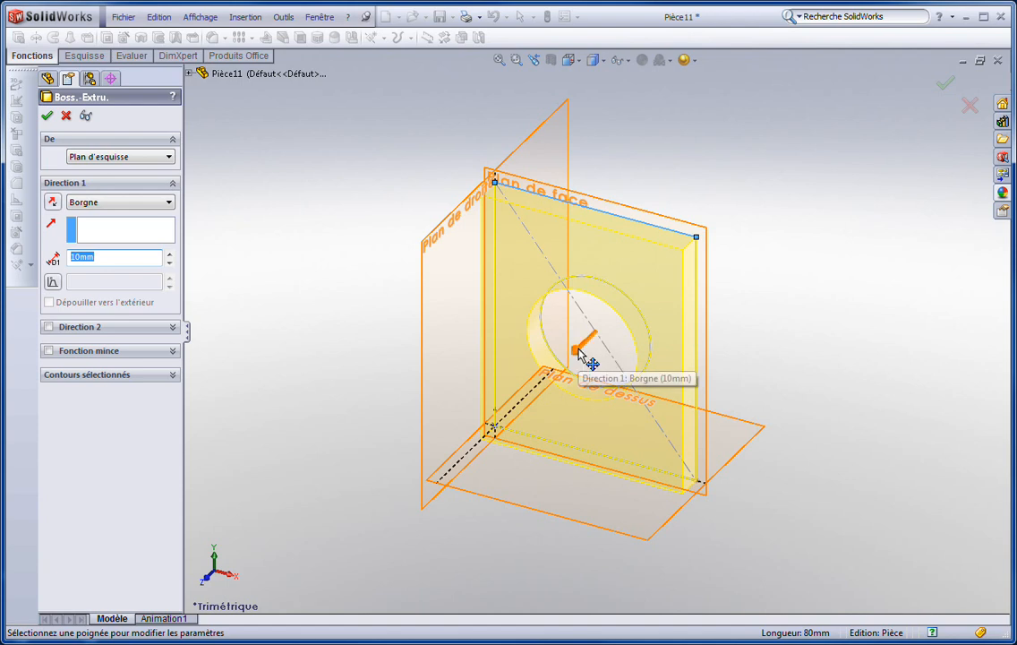
drag(582, 354, 540, 437)
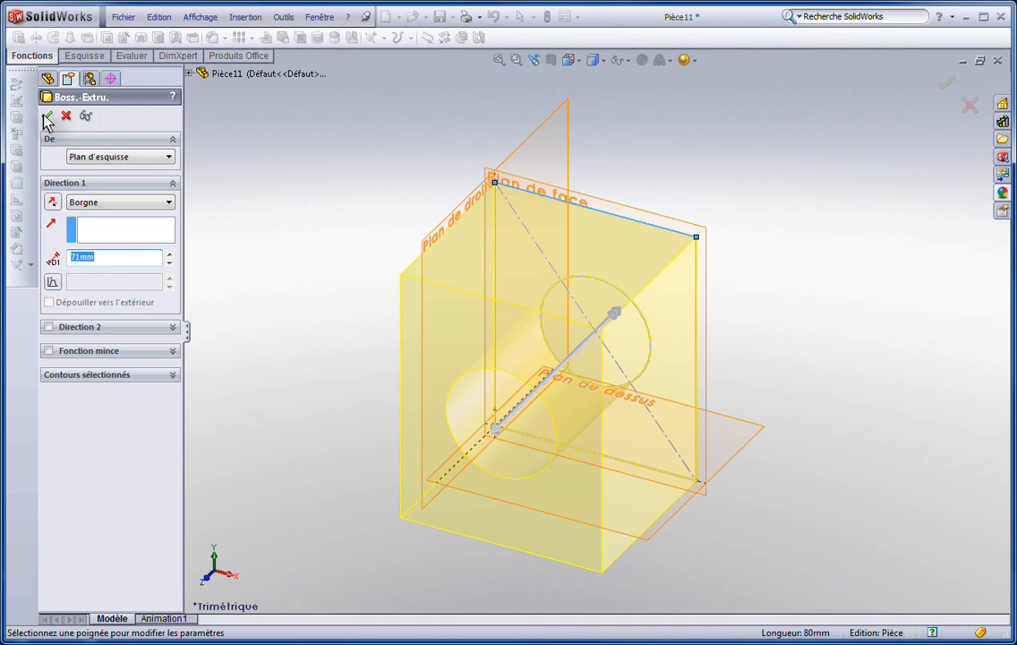
click(945, 86)
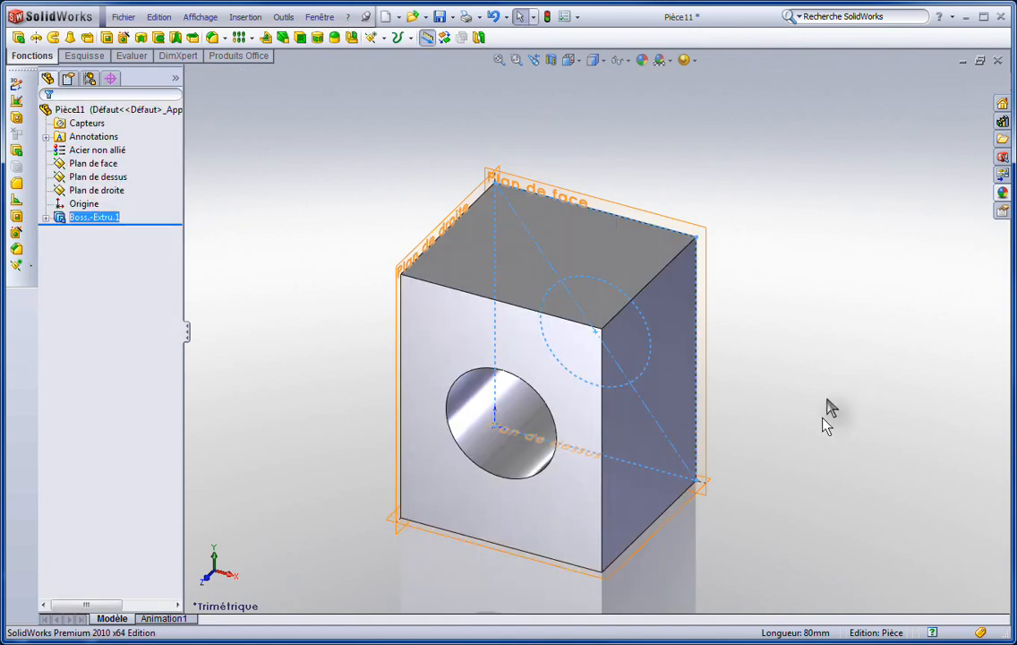
middle_drag(759, 506, 788, 413)
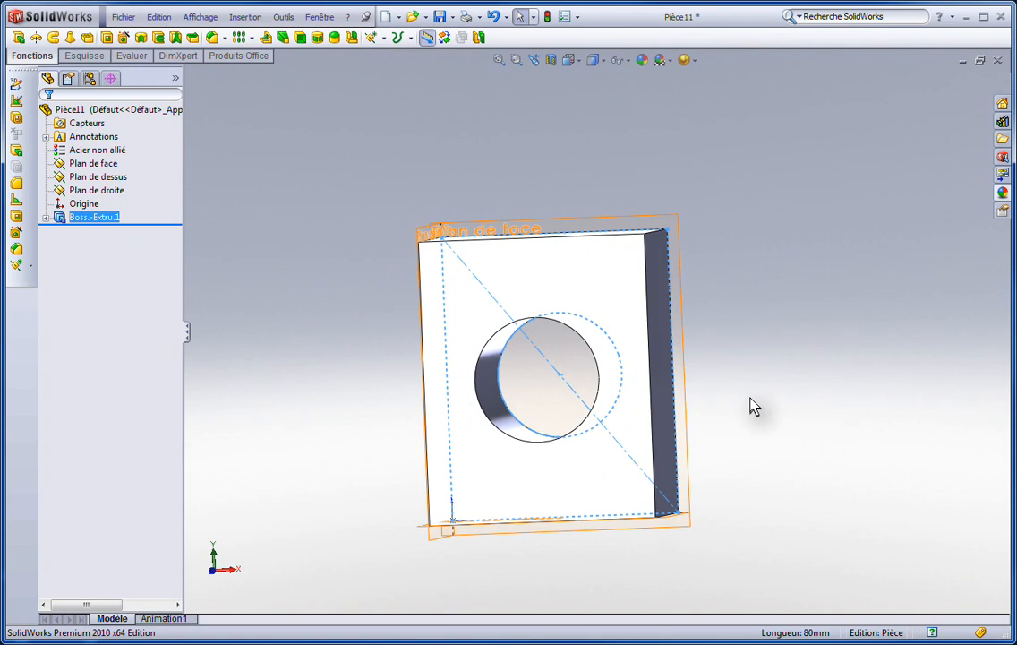
middle_drag(752, 404, 732, 417)
scroll(761, 419, up, 1)
click(832, 425)
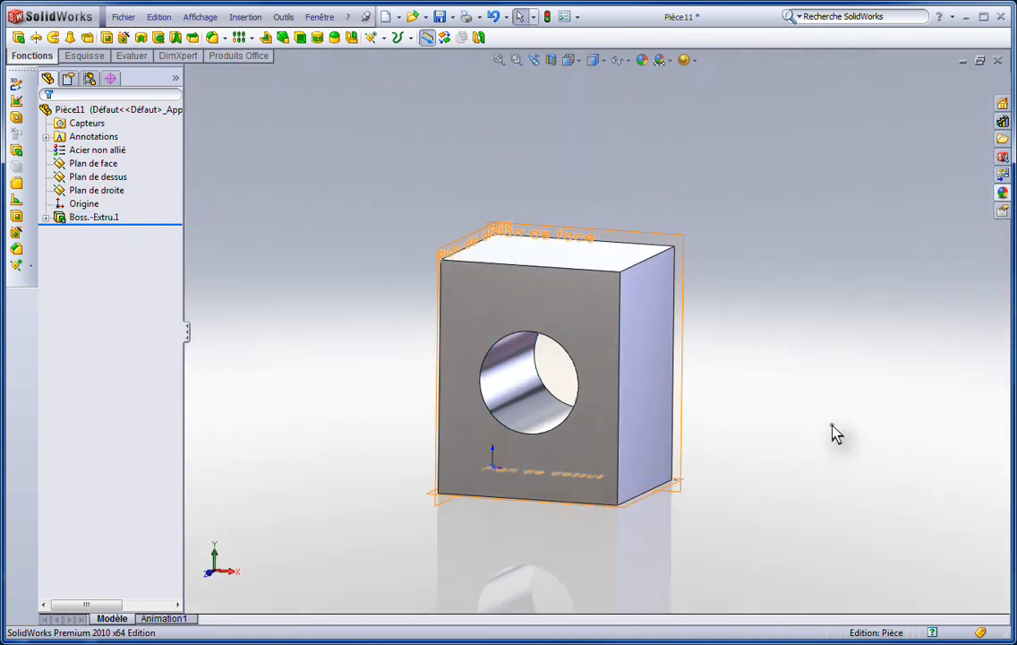